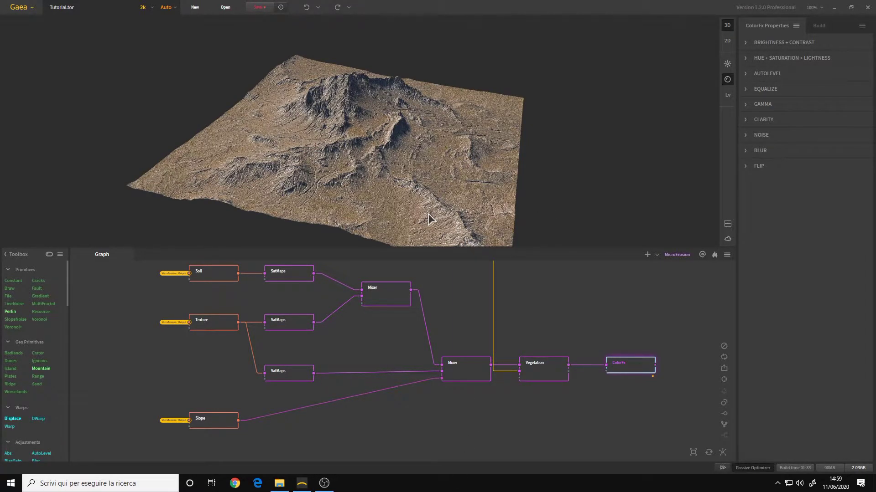
Orbit and tilt the desert terrain to inspect its shading from several angles
left_click_drag(423, 212, 420, 211)
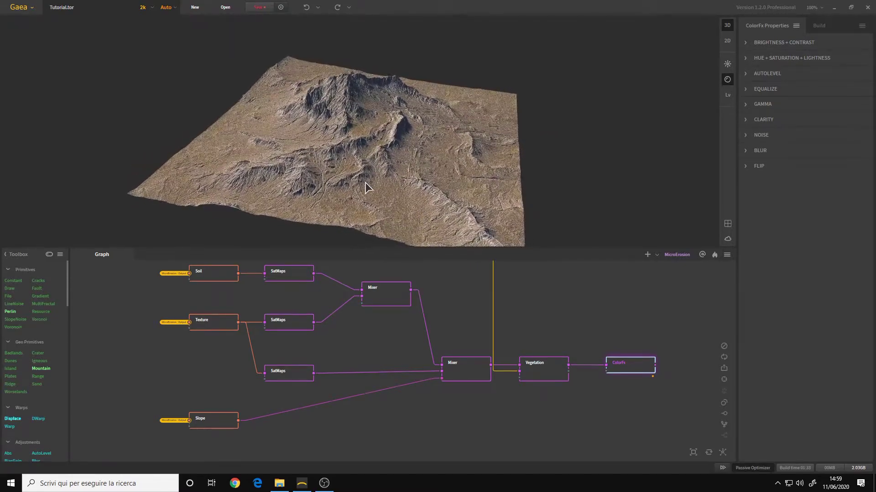
left_click_drag(314, 165, 296, 176)
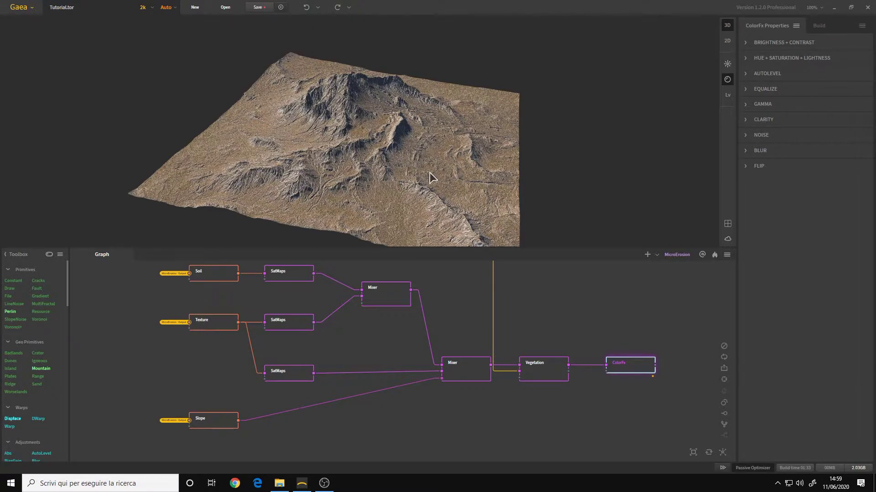
left_click_drag(433, 179, 417, 183)
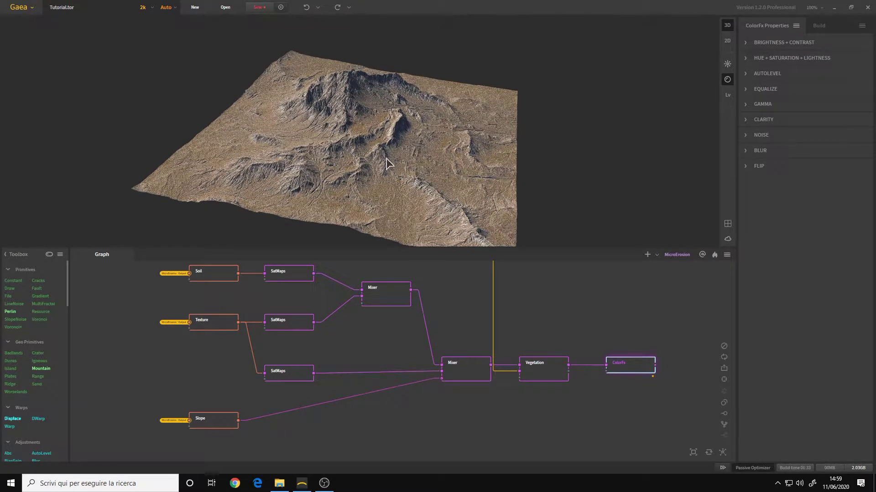
mouse_move(369, 152)
left_mouse_down()
mouse_move(422, 165)
mouse_move(340, 163)
left_mouse_up()
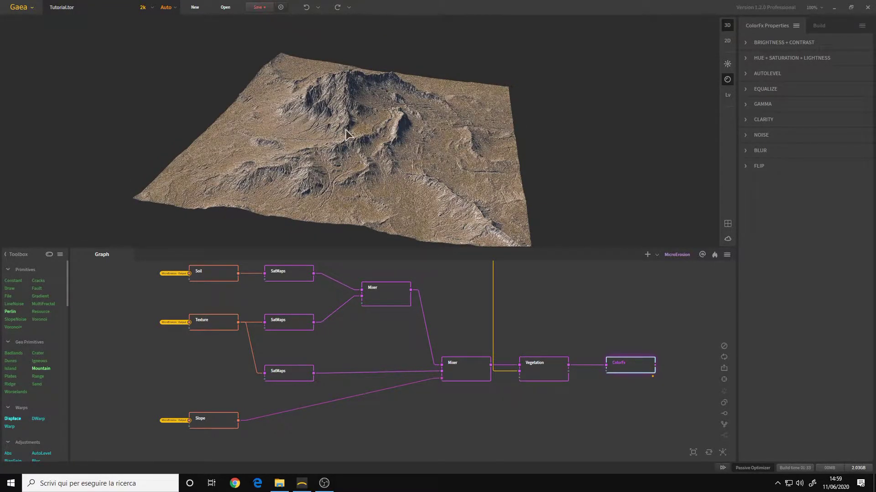
left_click_drag(363, 172, 381, 170)
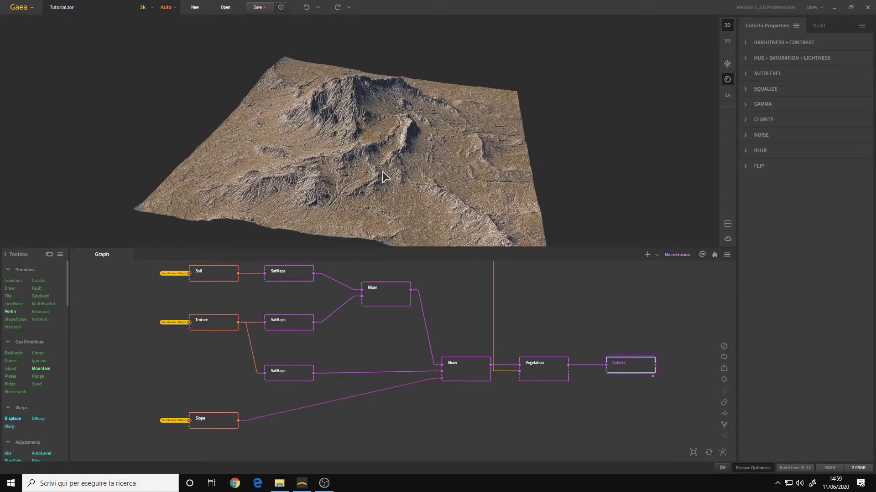
left_click(144, 8)
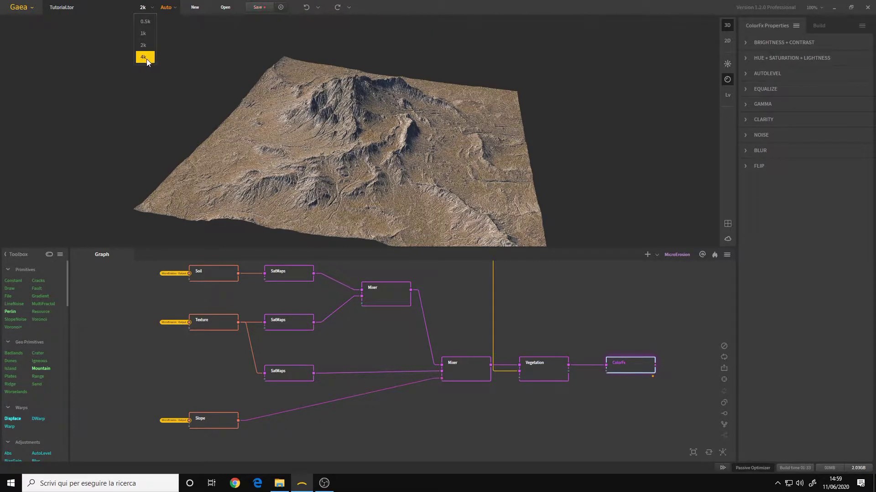
left_click_drag(383, 171, 400, 167)
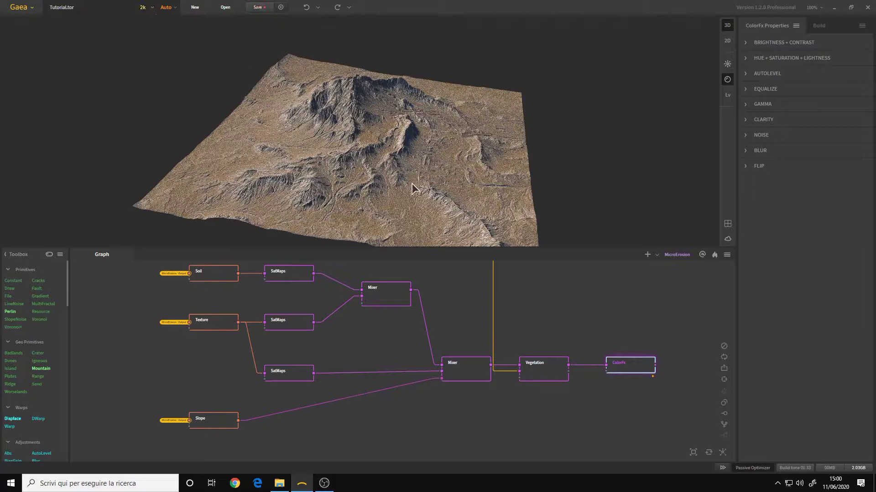
mouse_move(434, 189)
left_mouse_down()
mouse_move(432, 179)
mouse_move(401, 176)
left_mouse_up()
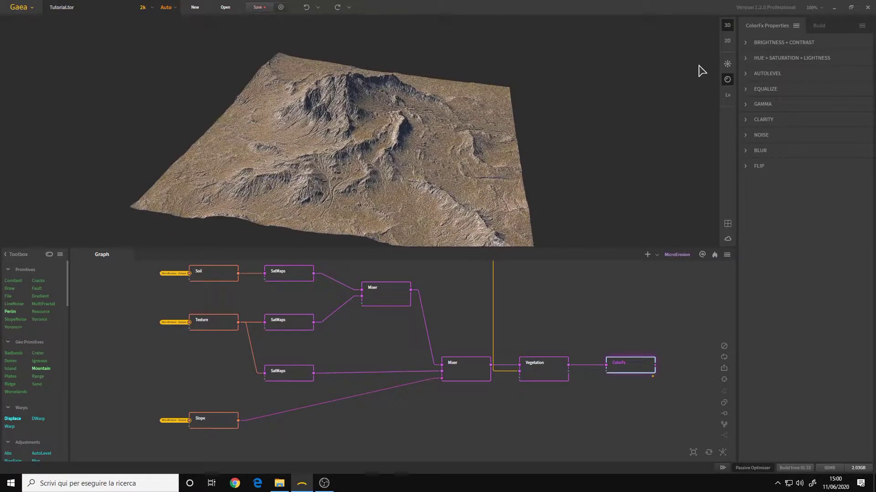
Set the sun to 279° azimuth and 47° elevation
left_click(728, 64)
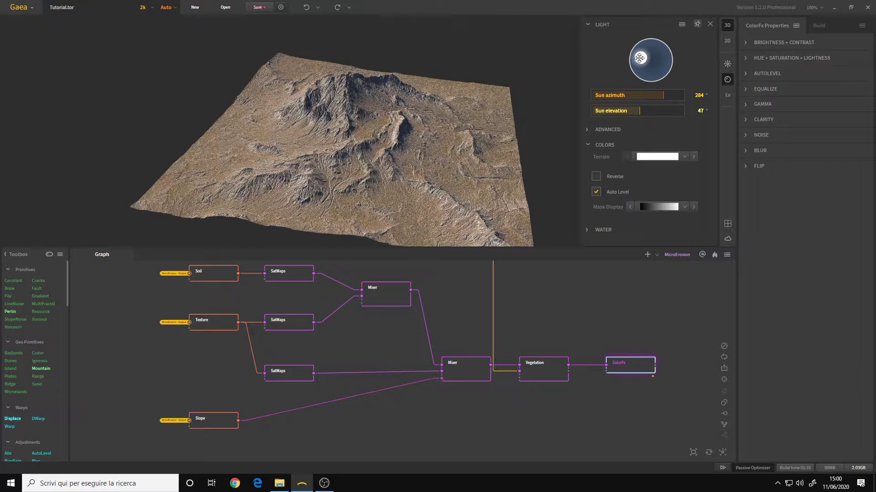
left_click_drag(639, 58, 641, 59)
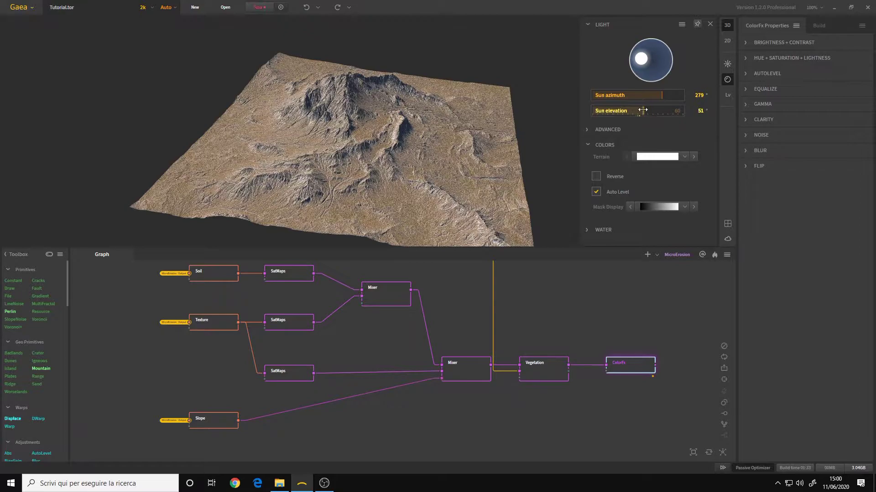
left_click_drag(642, 110, 636, 110)
Briefly enable Water and raise its level, then turn Water off and collapse it
left_click(604, 231)
scroll(631, 224, "down", 1)
left_click(594, 221)
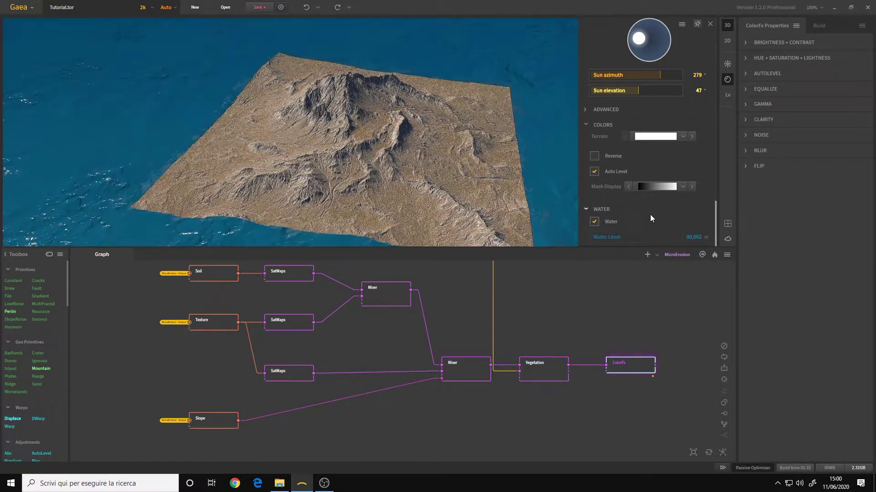
left_click_drag(603, 237, 597, 238)
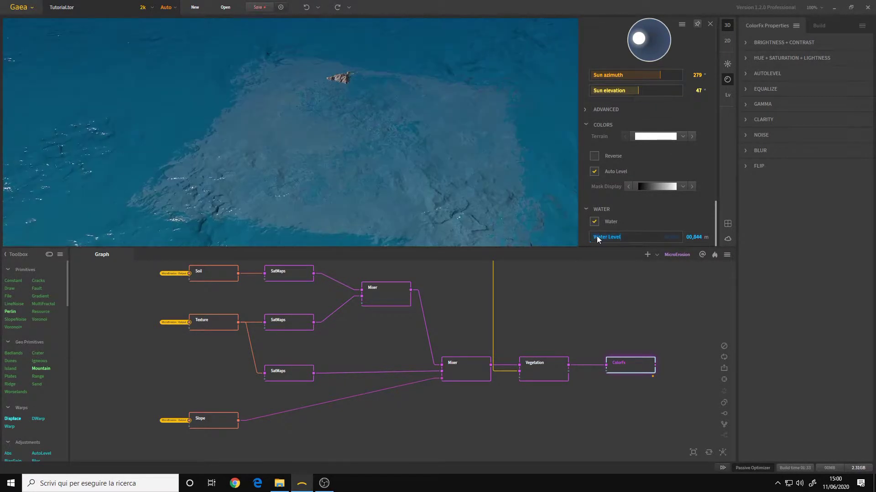
left_click(594, 221)
left_click(589, 209)
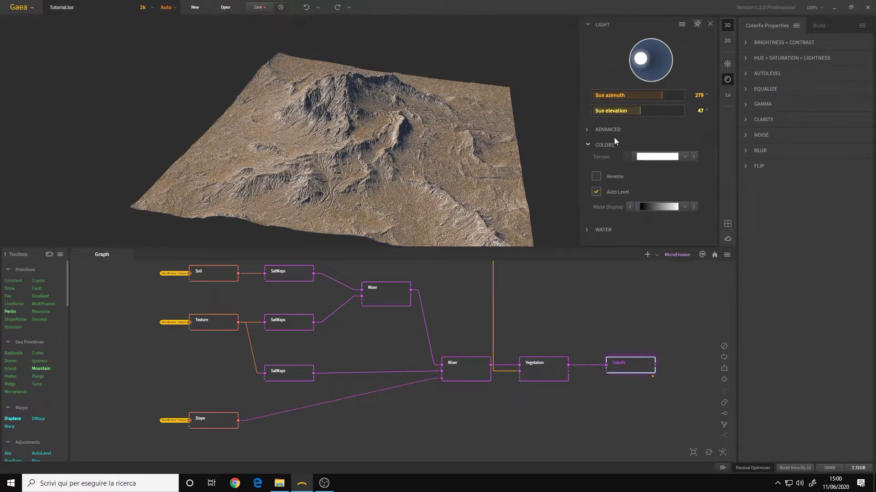
Enable ambient occlusion under Advanced lighting and set sun intensity to 1.10
left_click(603, 130)
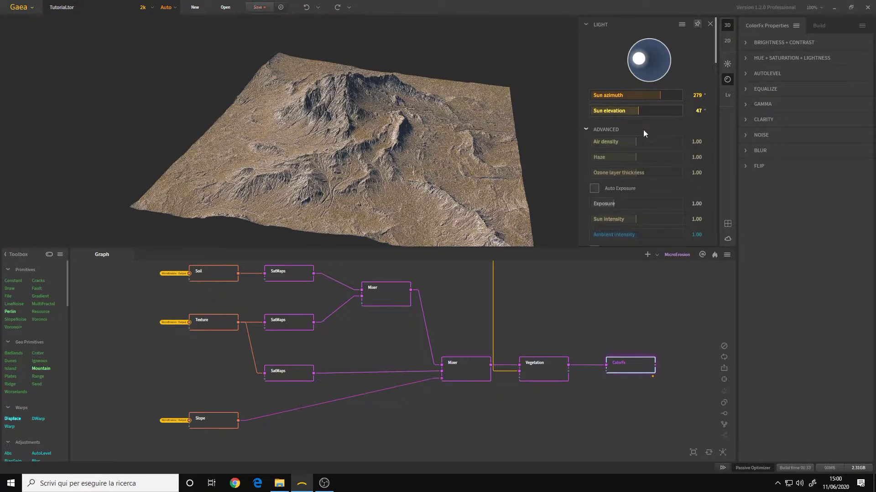
scroll(673, 158, "down", 1)
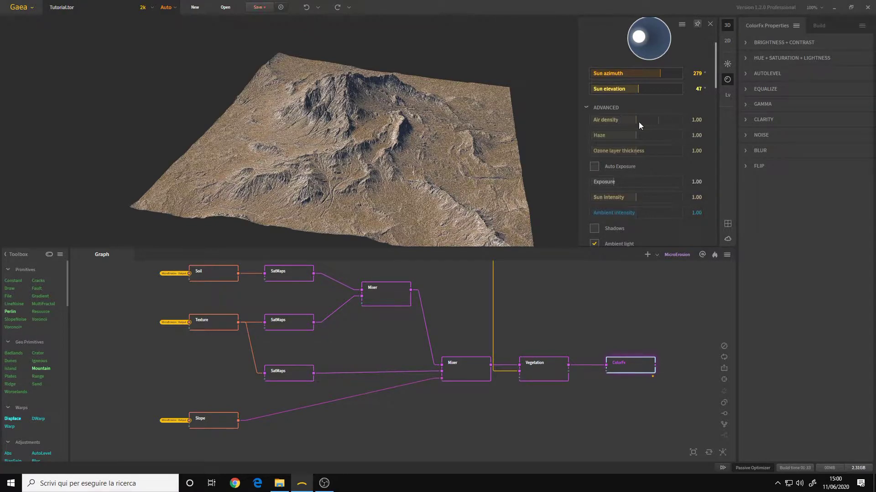
scroll(656, 140, "down", 2)
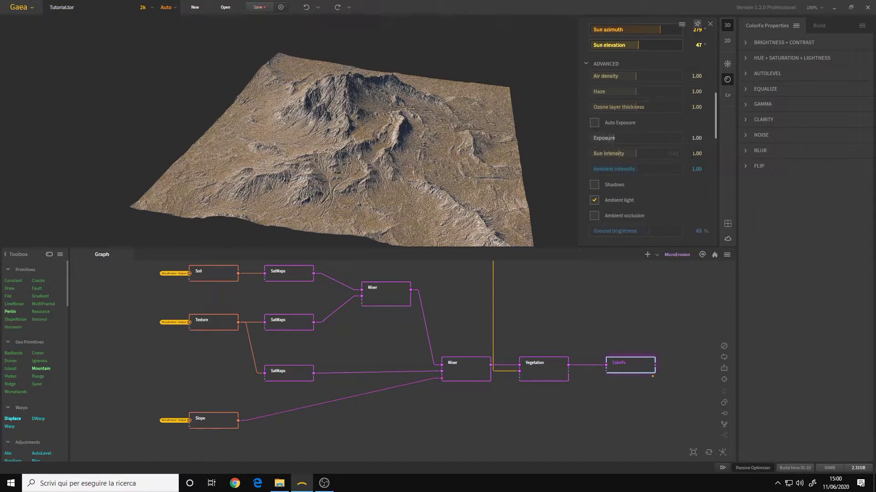
scroll(623, 185, "down", 1)
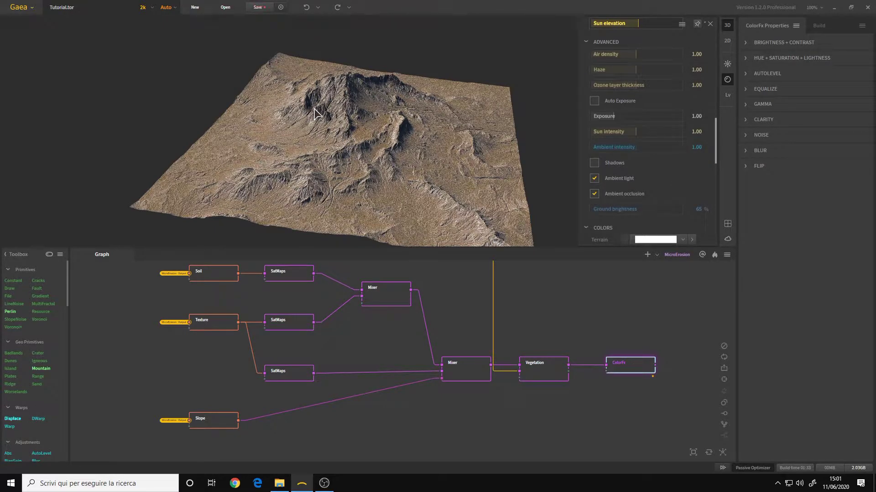
left_click_drag(310, 124, 359, 142)
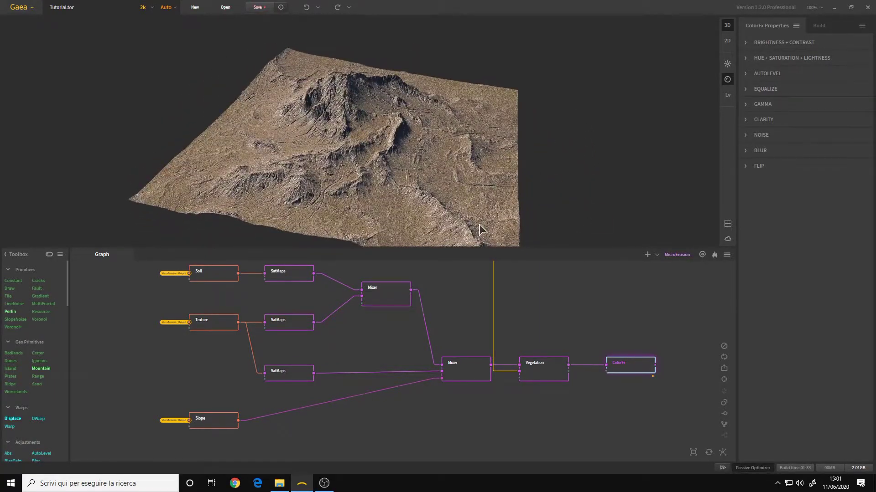
left_click(726, 66)
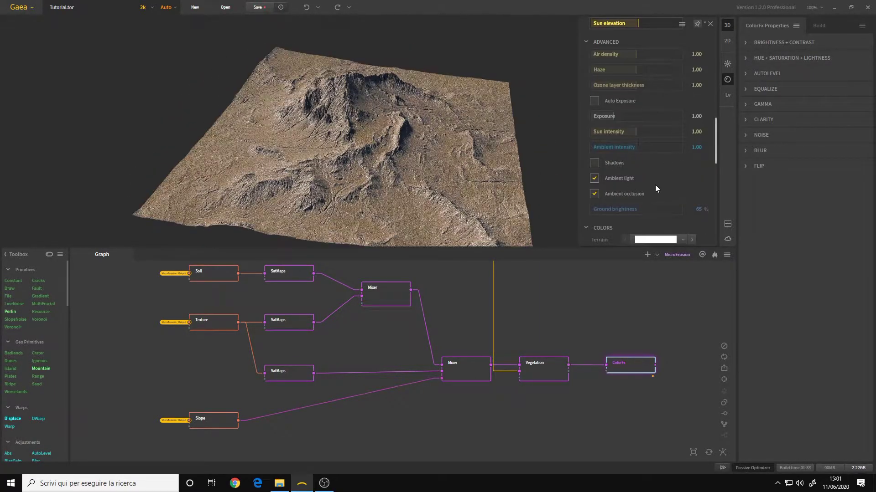
scroll(660, 183, "up", 1)
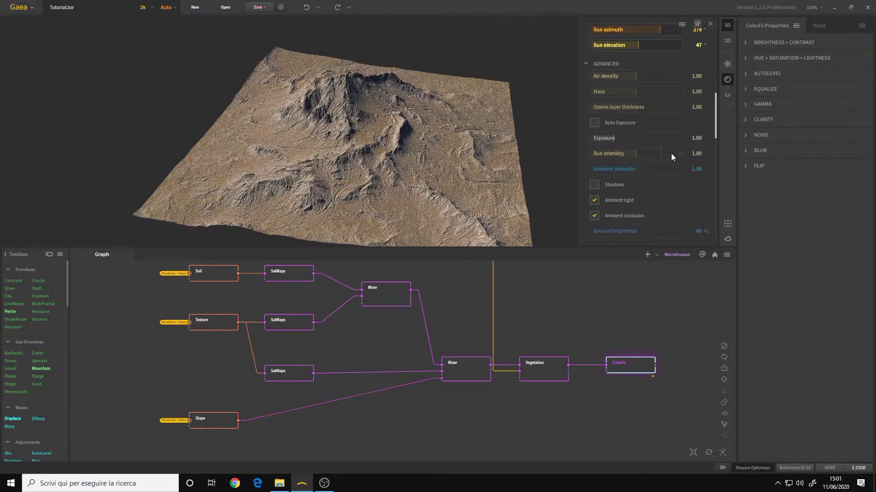
type("1")
key("Return")
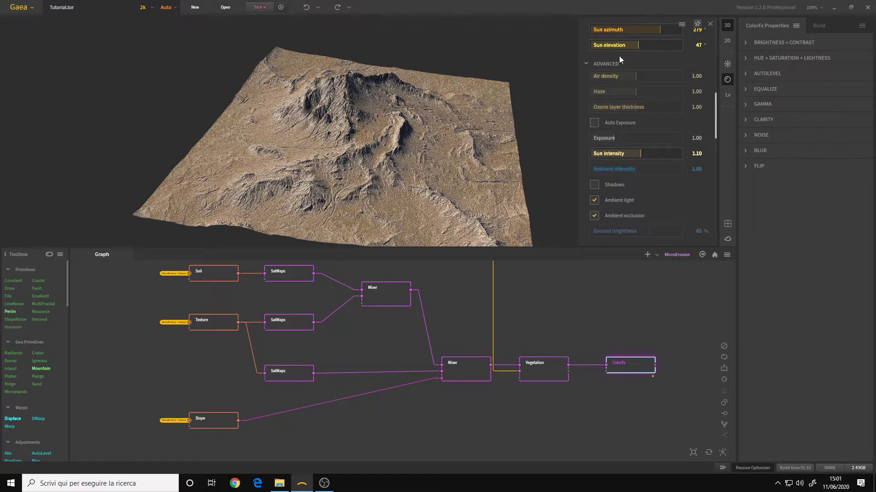
Close the lighting settings and collapse the graph so the 3D view fills the window
left_click(712, 26)
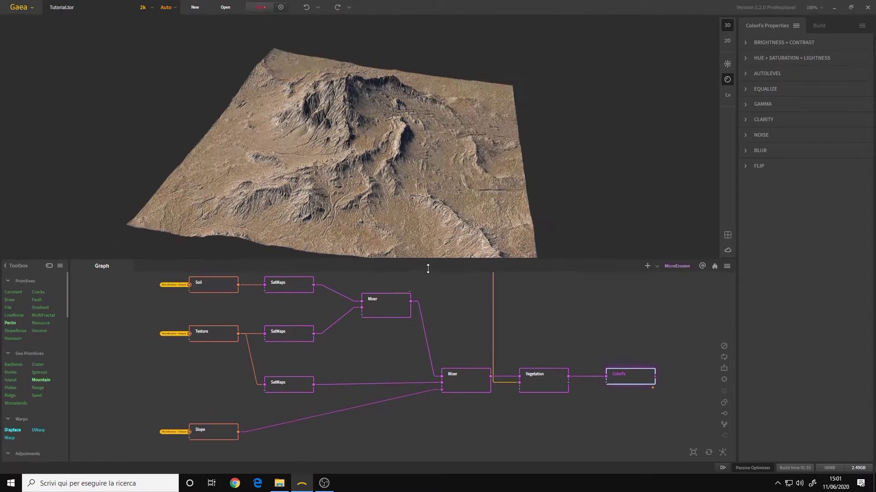
left_click_drag(427, 251, 437, 452)
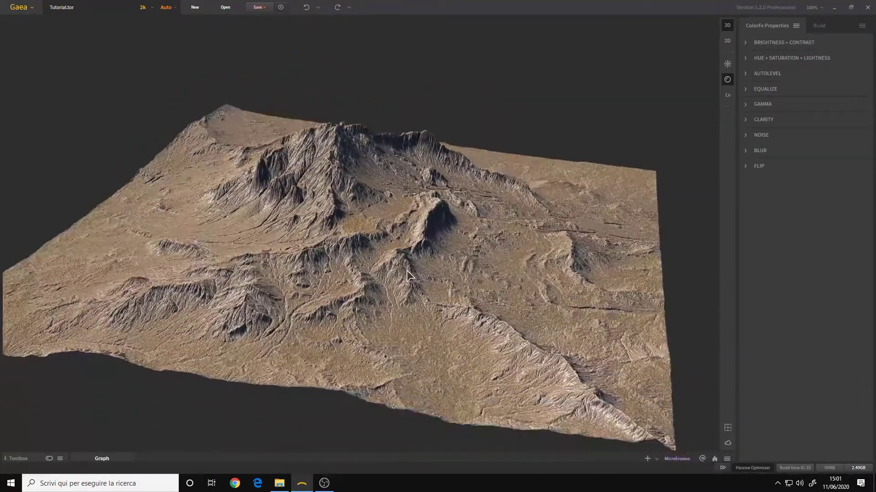
left_click_drag(407, 274, 406, 276)
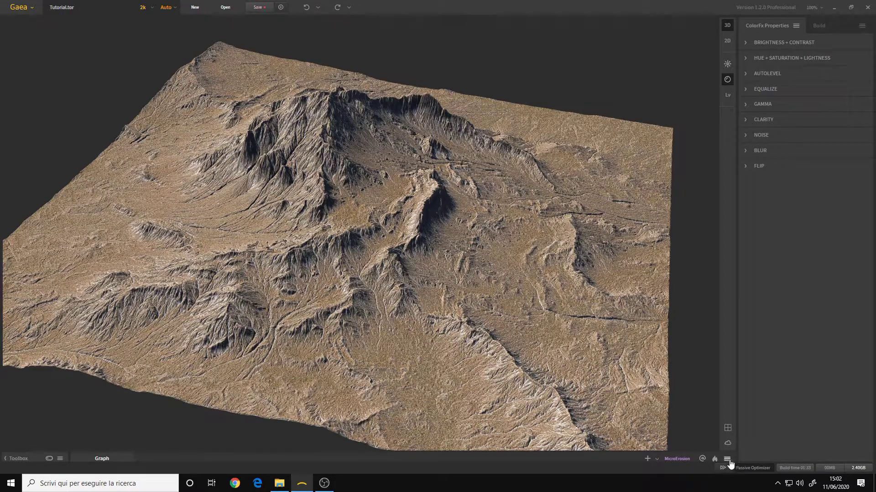
Capture the textured viewport and save it to the Desktop as 'tutorial'
left_click(727, 459)
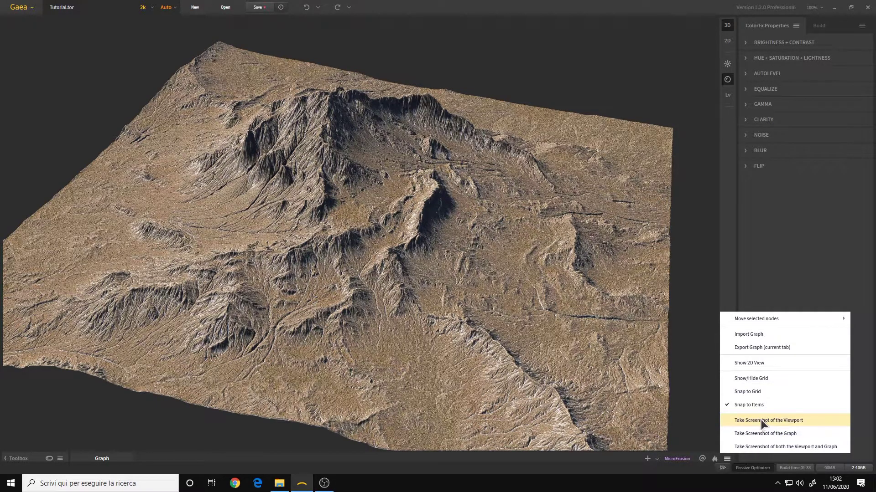
left_click(773, 421)
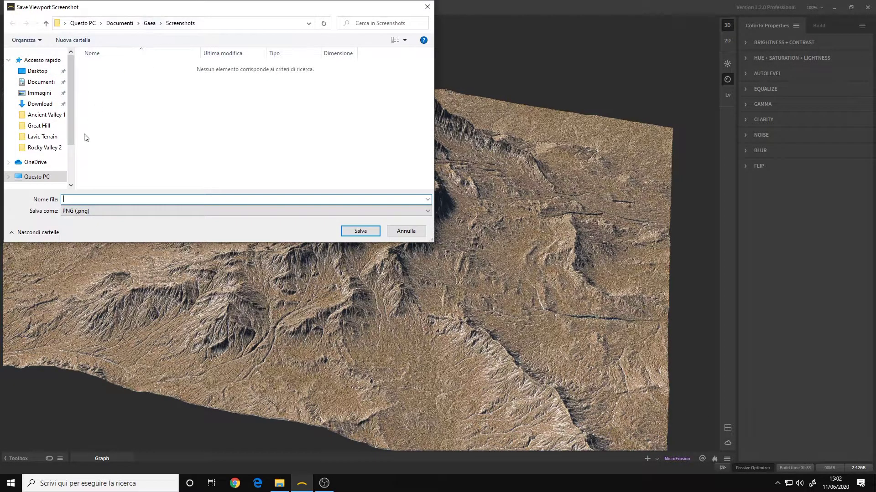
left_click(38, 71)
type("tutorial")
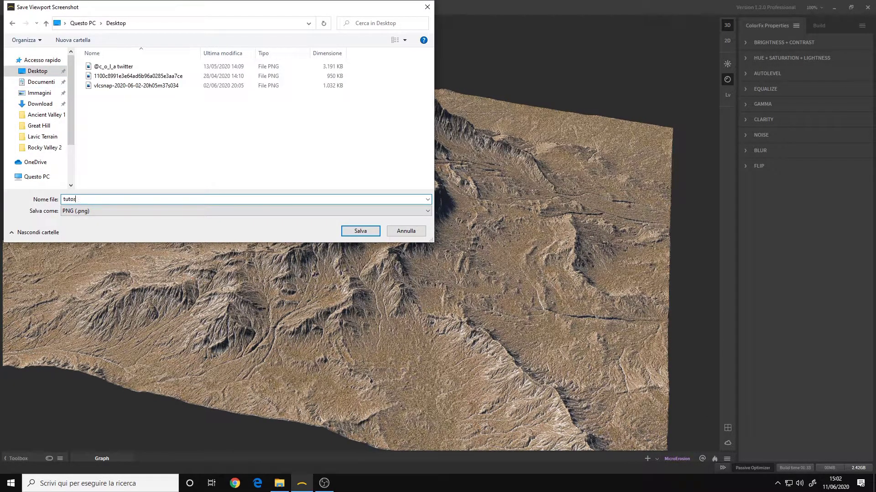
left_click(357, 232)
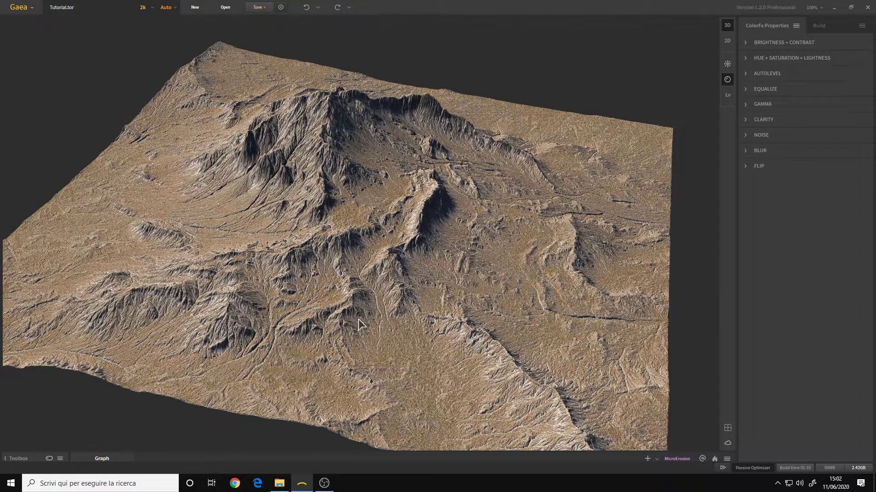
left_click(19, 7)
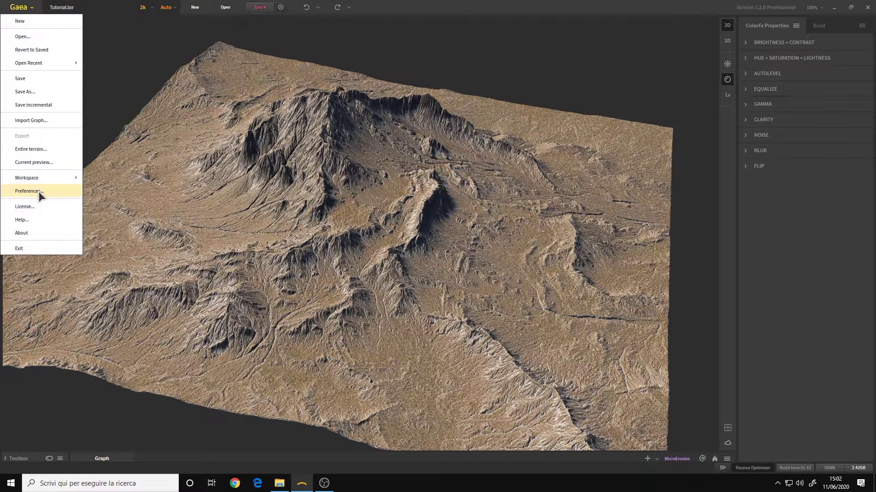
left_click(35, 191)
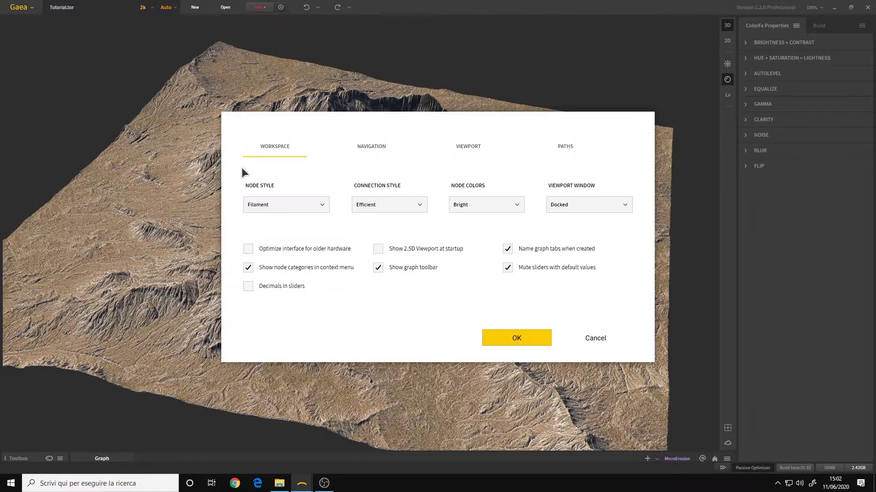
left_click(471, 149)
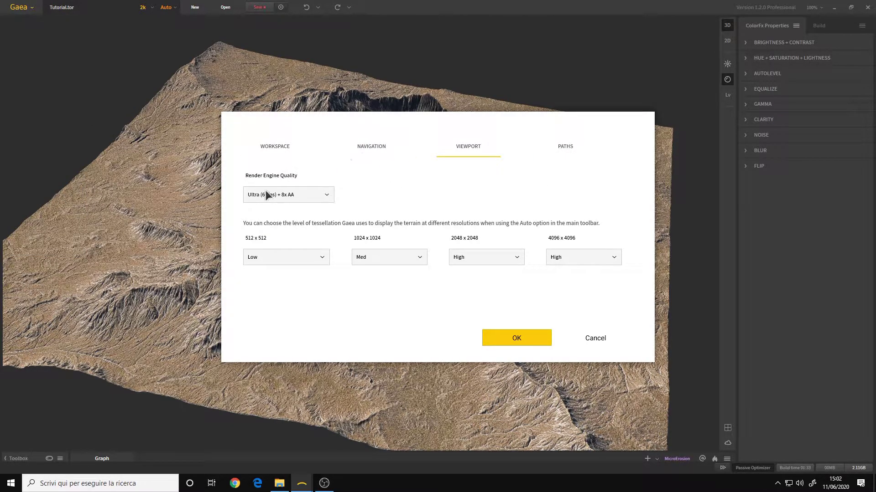
left_click(305, 194)
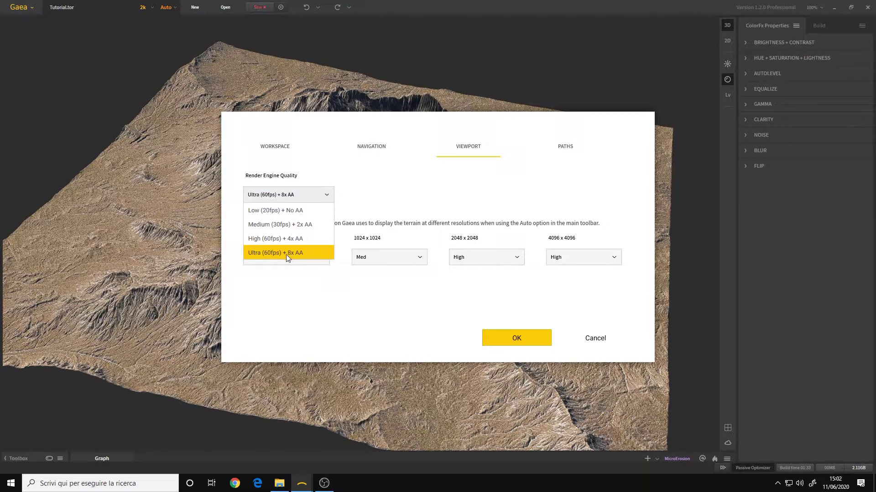
left_click(299, 255)
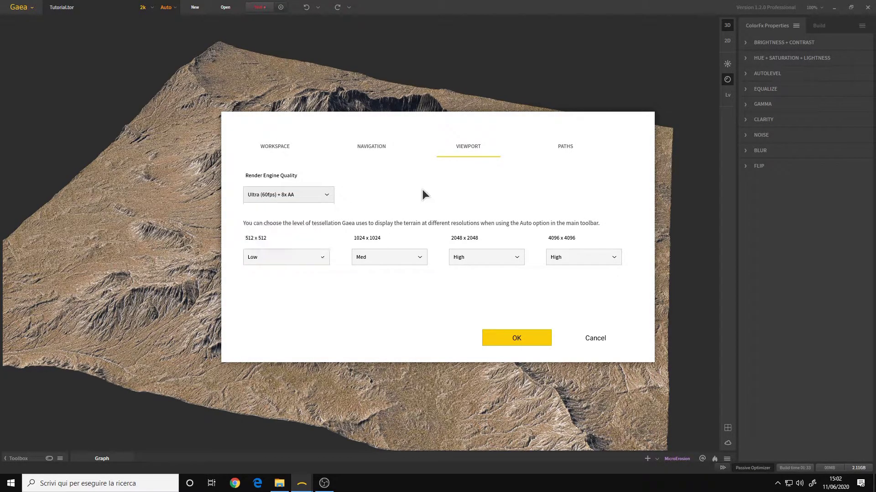
left_click(601, 338)
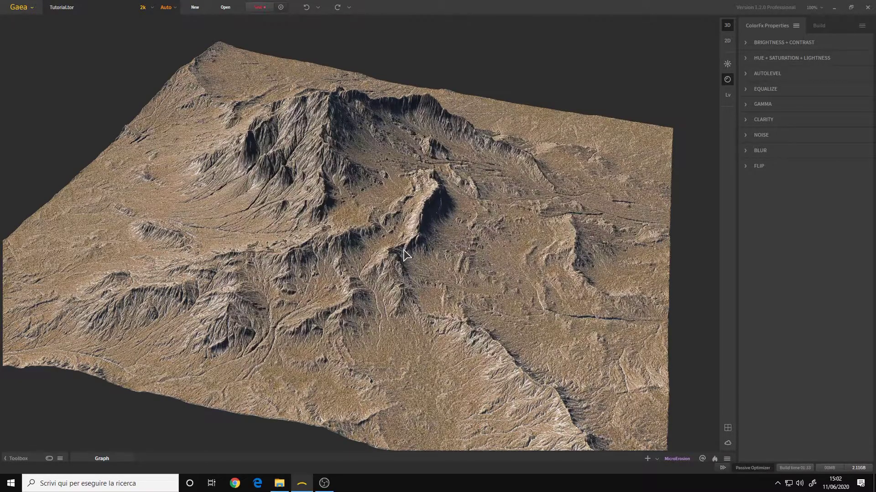
Preview the MicroErosion node's grey terrain, then collapse the graph to enlarge the 3D view
left_click(400, 453)
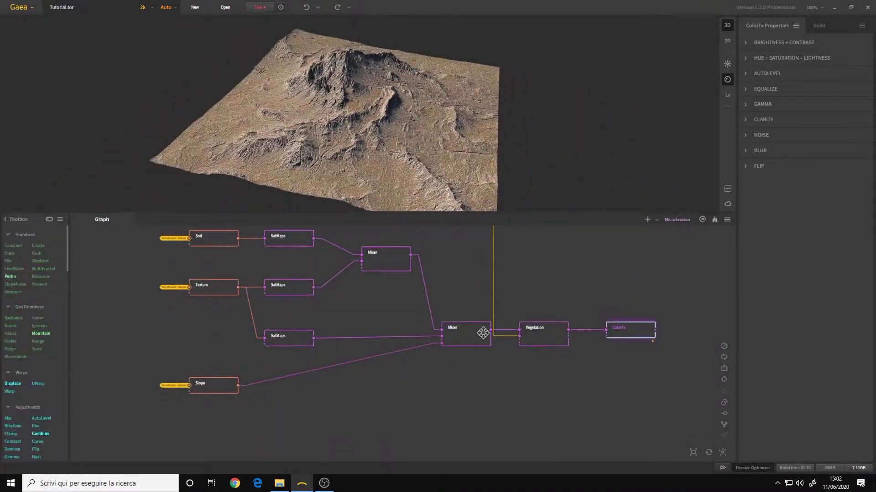
right_click_drag(444, 322, 538, 392)
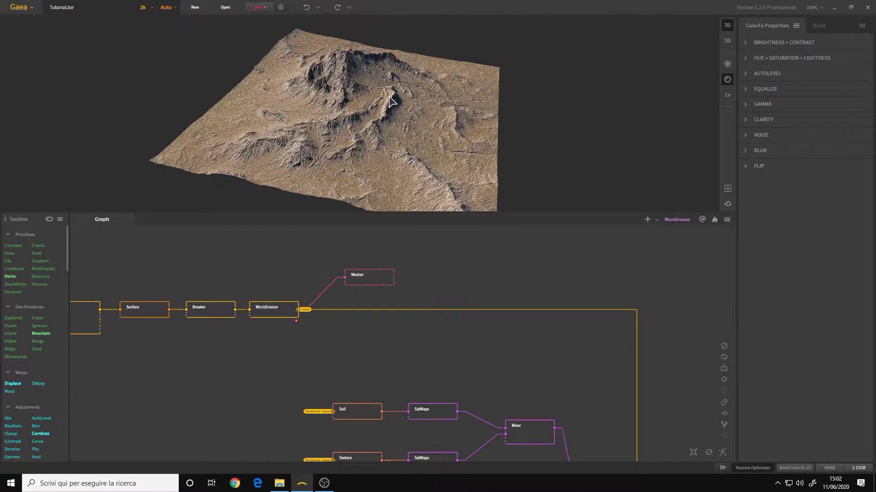
left_click(277, 314)
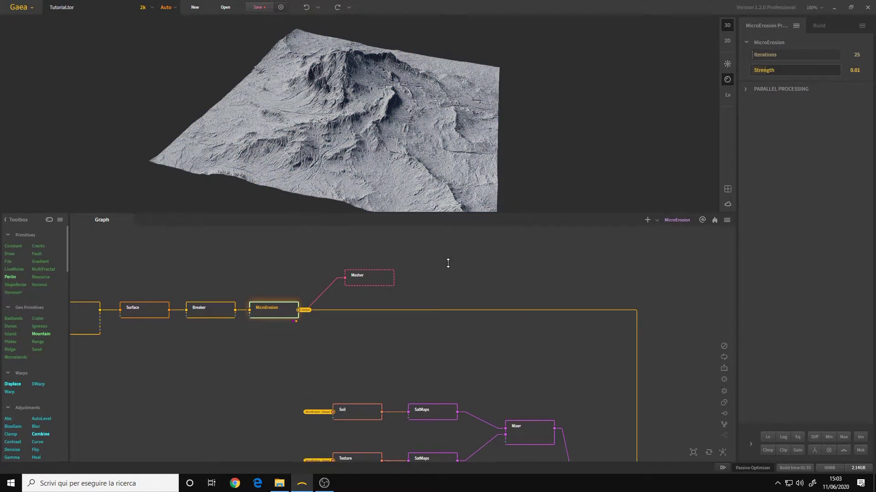
left_click_drag(452, 215, 456, 454)
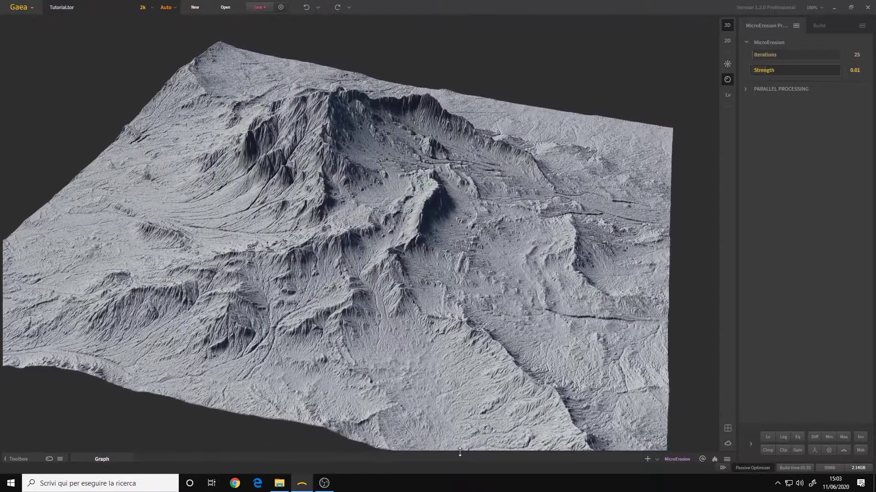
Capture the grey MicroErosion viewport and save it to the Desktop as 'tutorial AO'
left_click(727, 460)
left_click(777, 416)
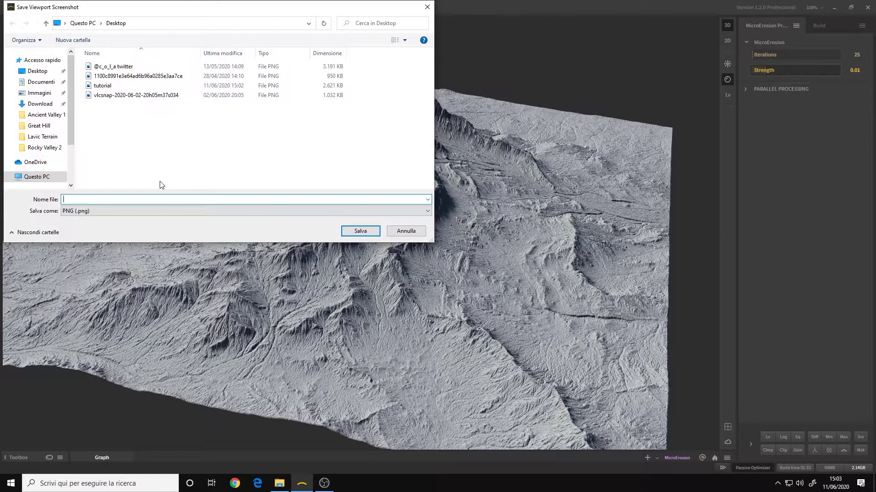
type("tutorial AO")
left_click(367, 232)
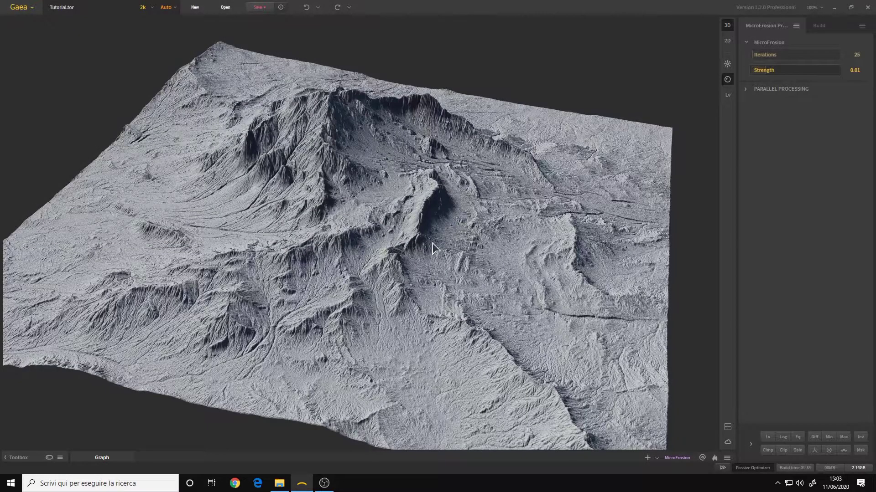
left_click_drag(400, 300, 406, 268)
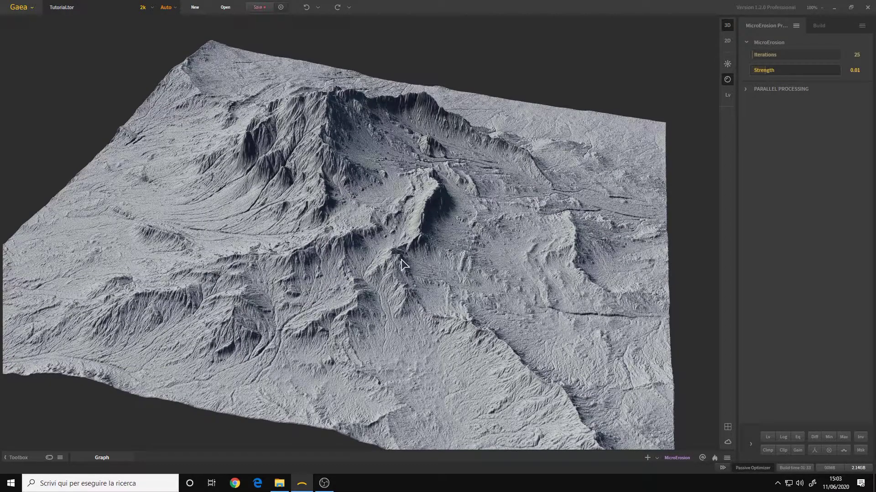
Open and close the lighting settings, then expand the node graph under the 3D view
left_click(727, 63)
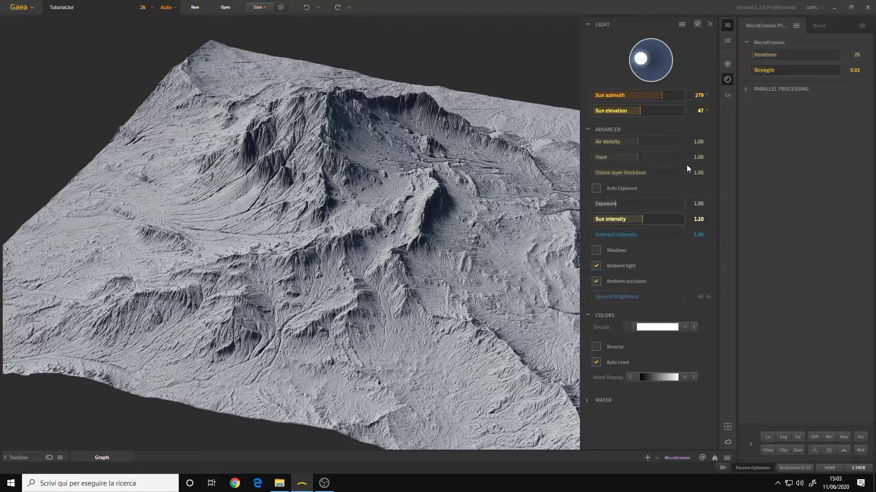
left_click(727, 79)
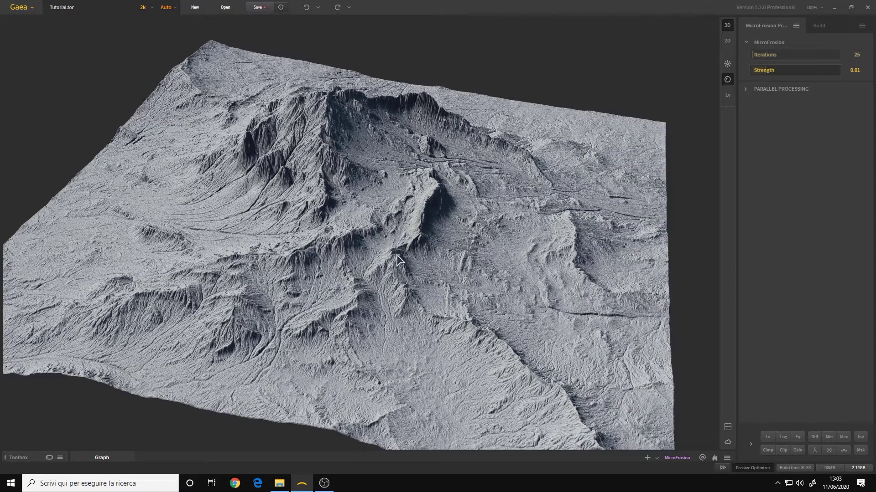
scroll(407, 265, "down", 2)
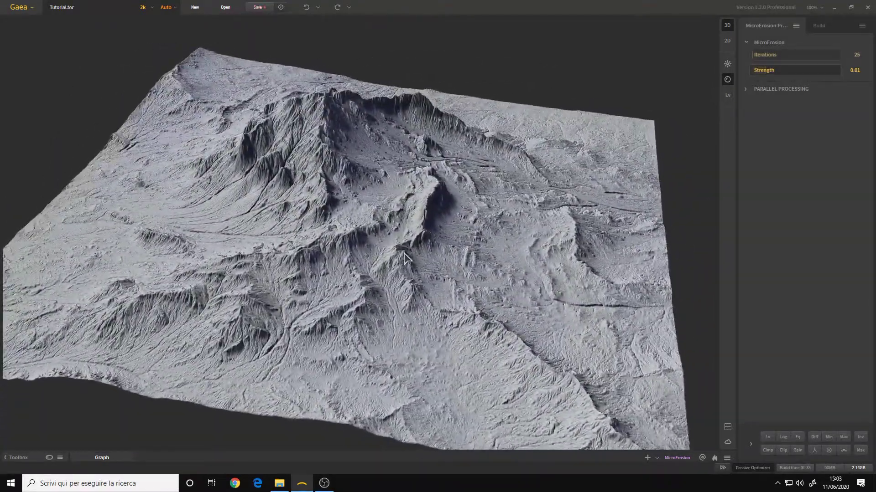
scroll(408, 260, "down", 3)
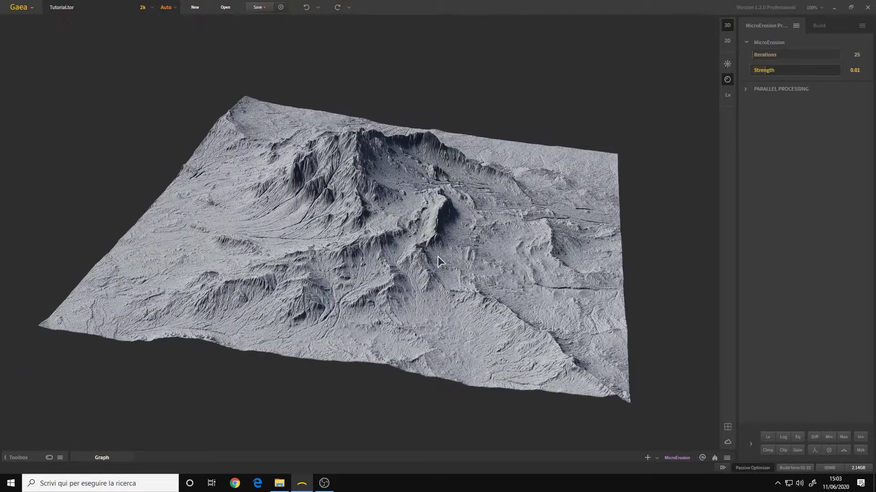
left_click_drag(419, 452, 414, 262)
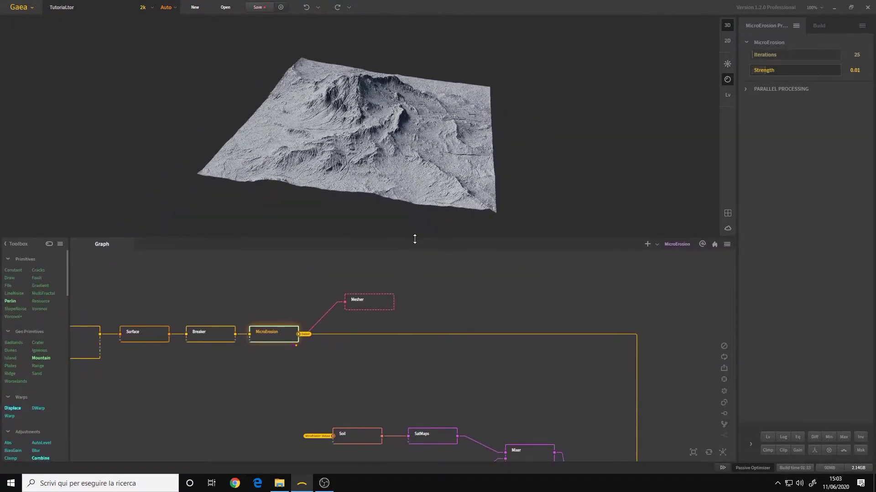